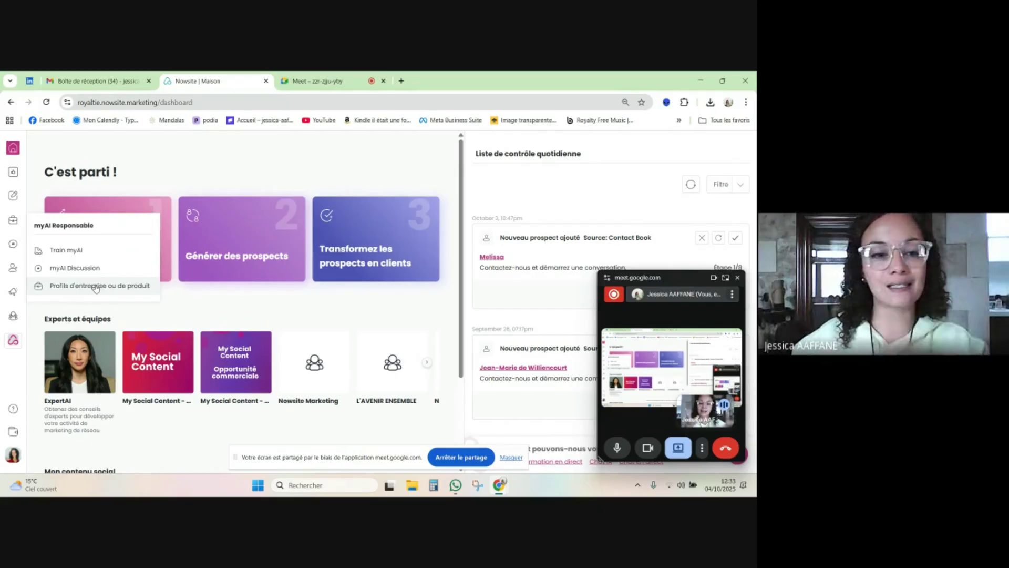
- Open the Train myAI profile and review the "En savoir plus sur moi" section, from the name fields through to "Objectifs et rêves"
{"action": "left_click", "coordinate": [93, 252]}
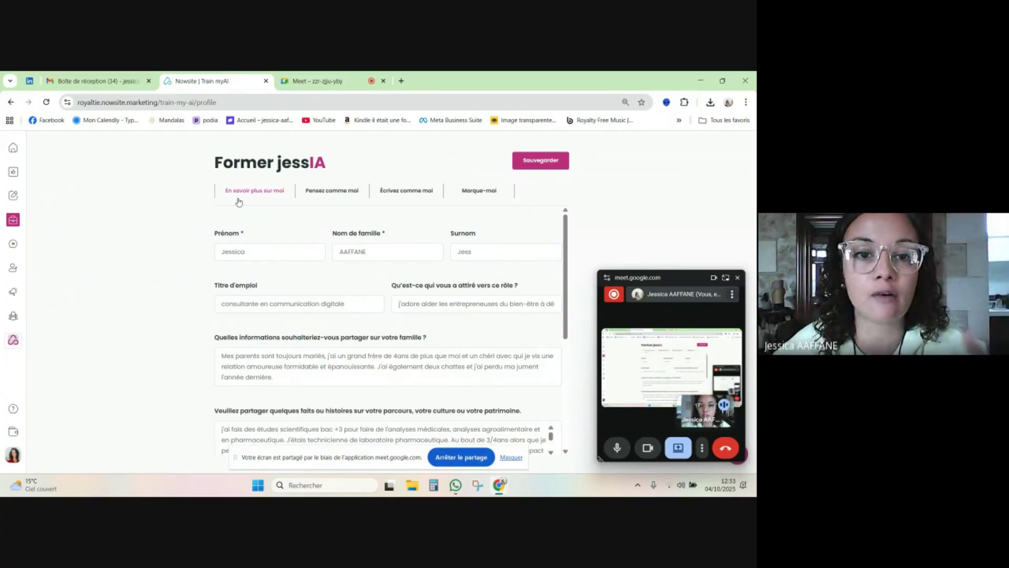
{"action": "left_click", "coordinate": [254, 255]}
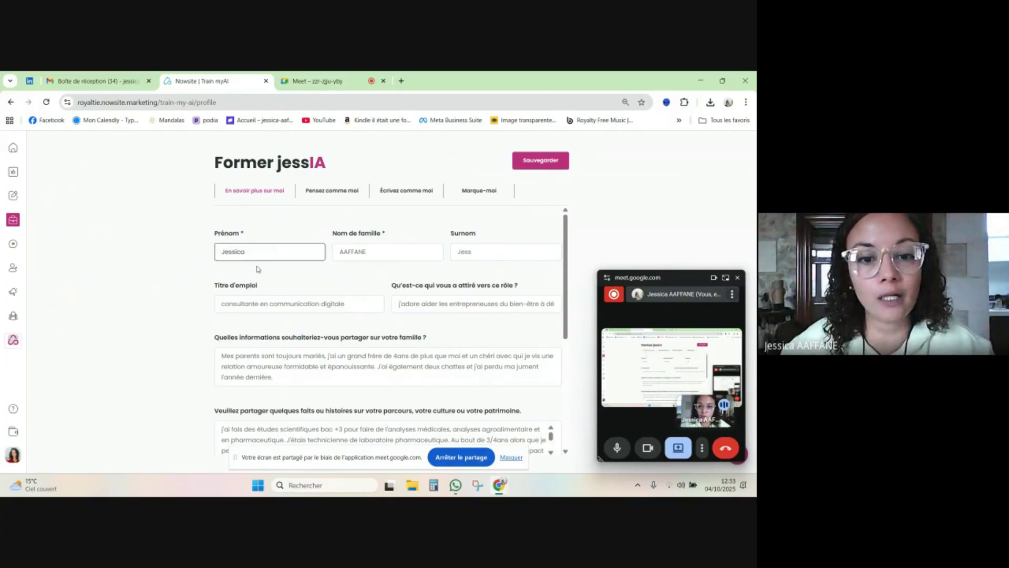
{"action": "scroll", "coordinate": [458, 289], "scroll_direction": "down", "scroll_amount": 3}
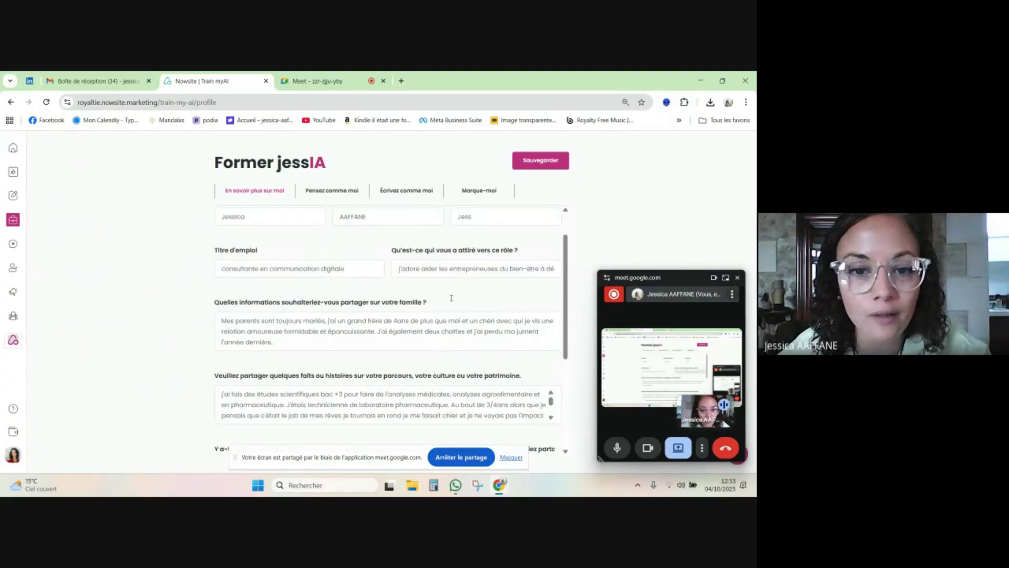
{"action": "scroll", "coordinate": [297, 349], "scroll_direction": "down", "scroll_amount": 1}
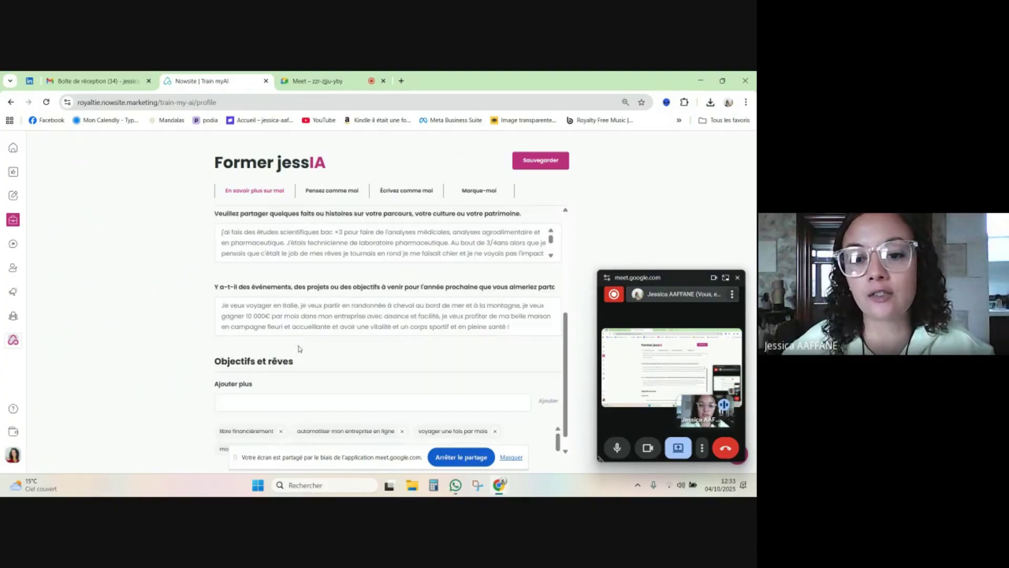
{"action": "scroll", "coordinate": [298, 349], "scroll_direction": "down", "scroll_amount": 1}
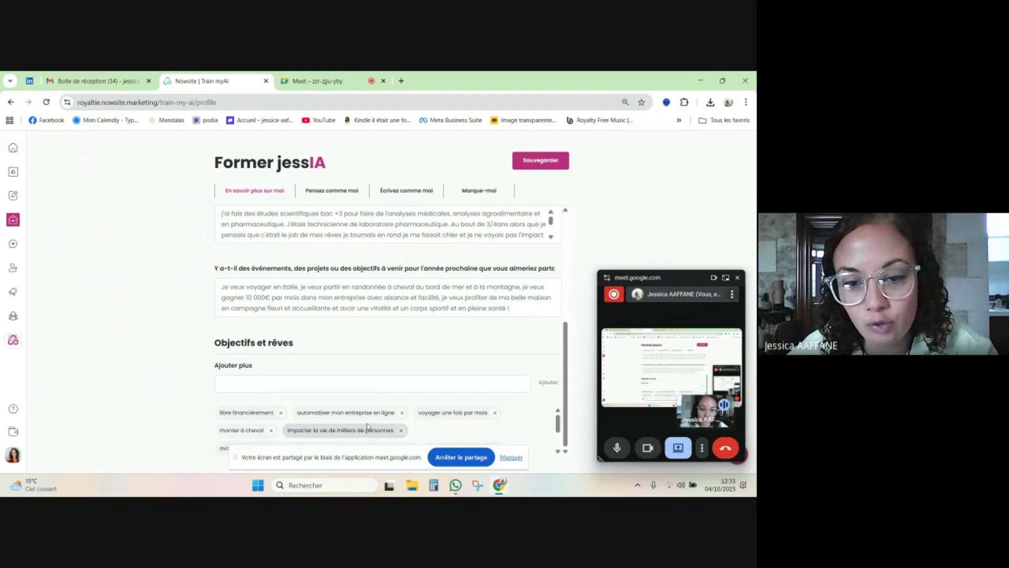
{"action": "scroll", "coordinate": [293, 428], "scroll_direction": "down", "scroll_amount": 2}
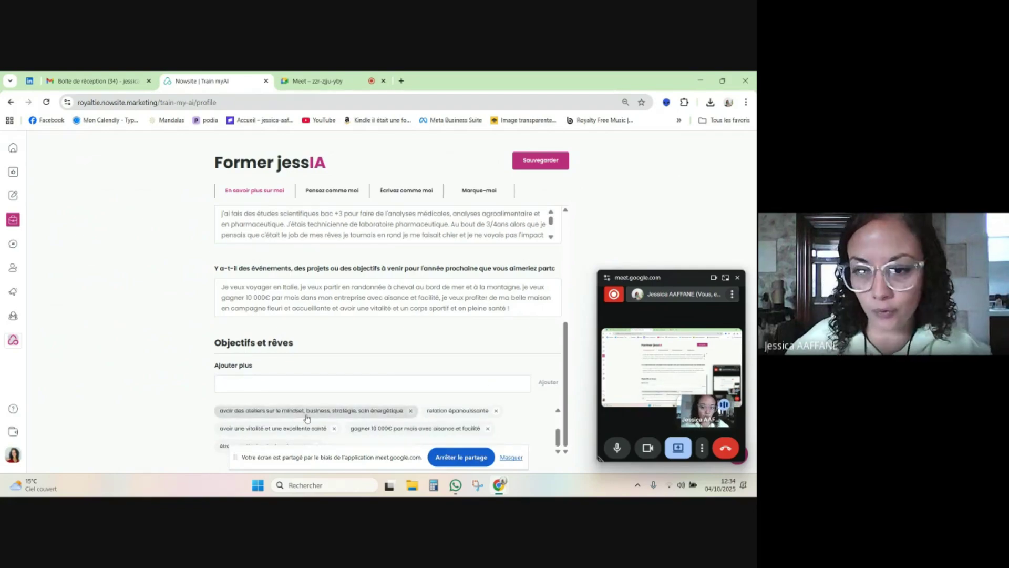
{"action": "scroll", "coordinate": [307, 418], "scroll_direction": "up", "scroll_amount": 2}
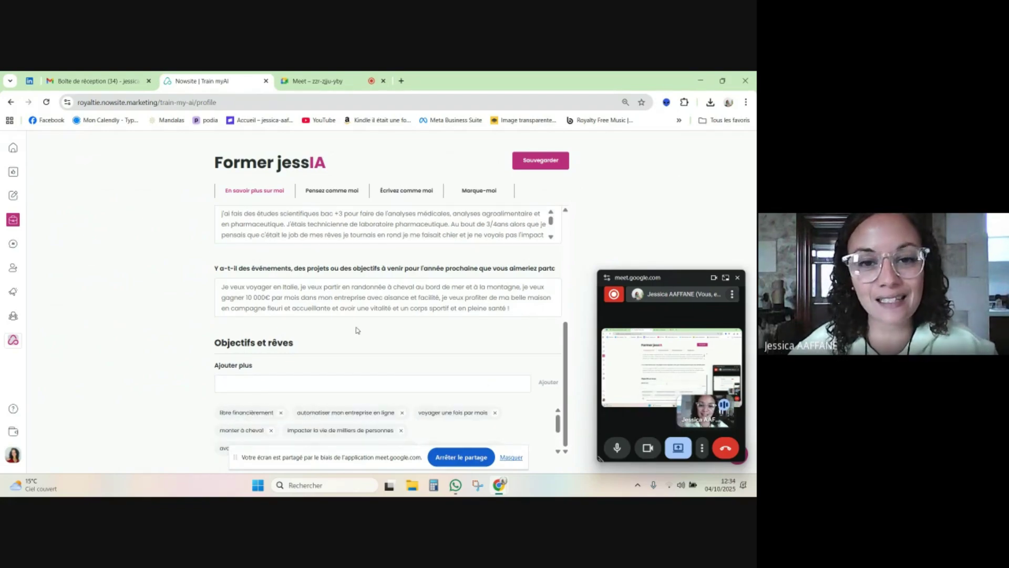
{"action": "scroll", "coordinate": [356, 326], "scroll_direction": "up", "scroll_amount": 10}
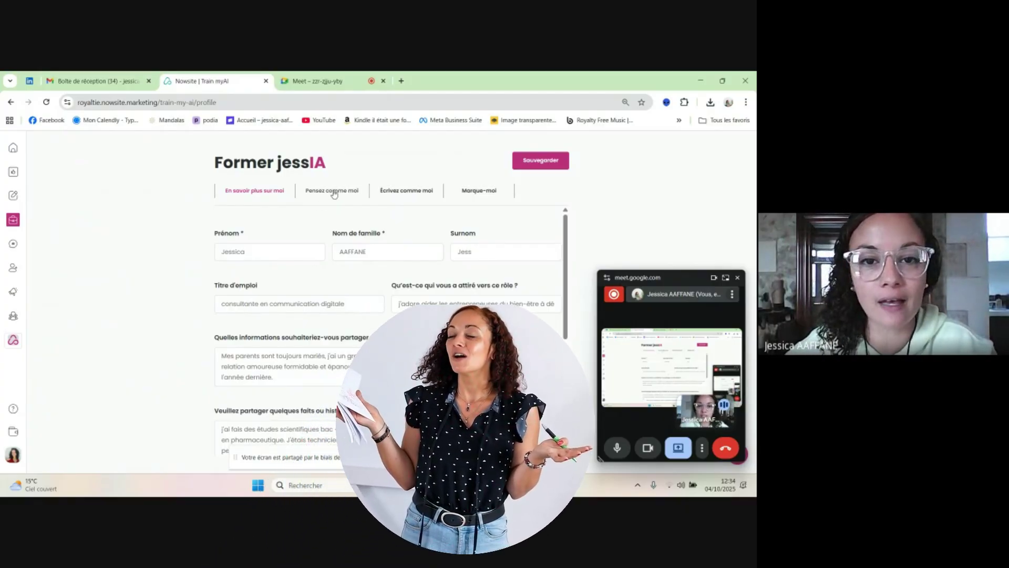
- Review the "Pensez comme moi" section, covering interests, favourite popular figures, and favourite books, films, music or sports
{"action": "left_click", "coordinate": [334, 192]}
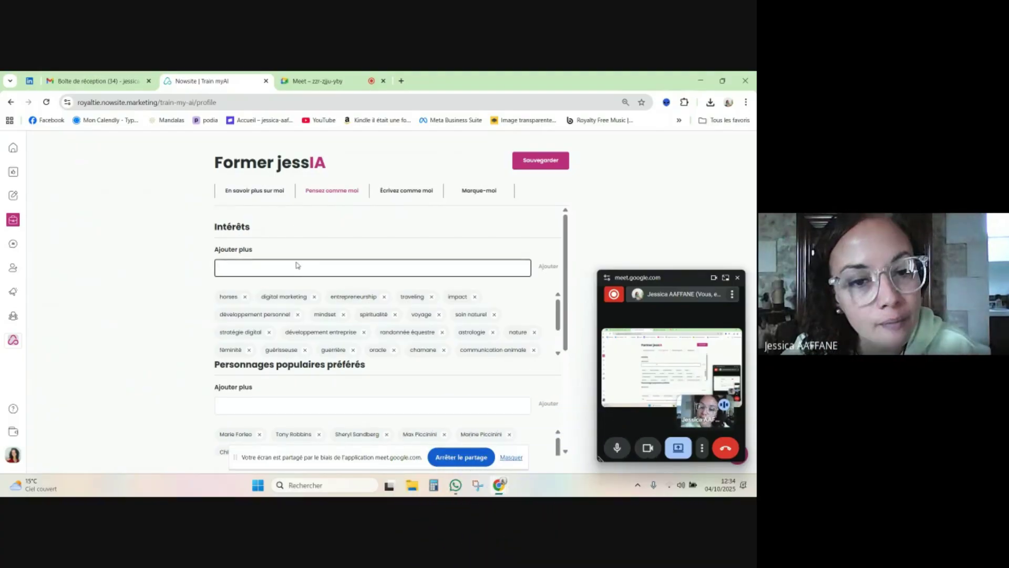
{"action": "scroll", "coordinate": [297, 266], "scroll_direction": "down", "scroll_amount": 3}
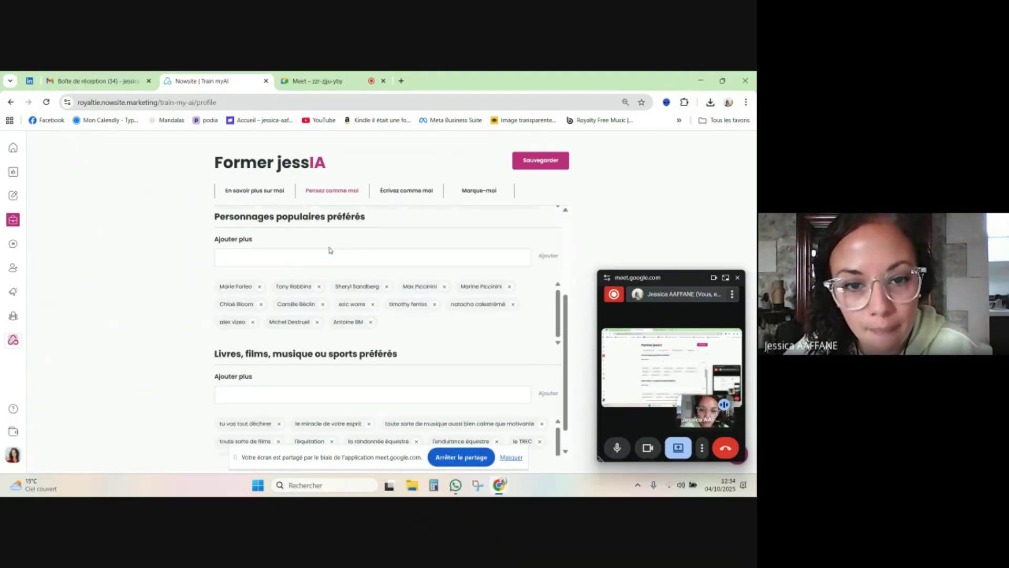
{"action": "scroll", "coordinate": [329, 251], "scroll_direction": "down", "scroll_amount": 1}
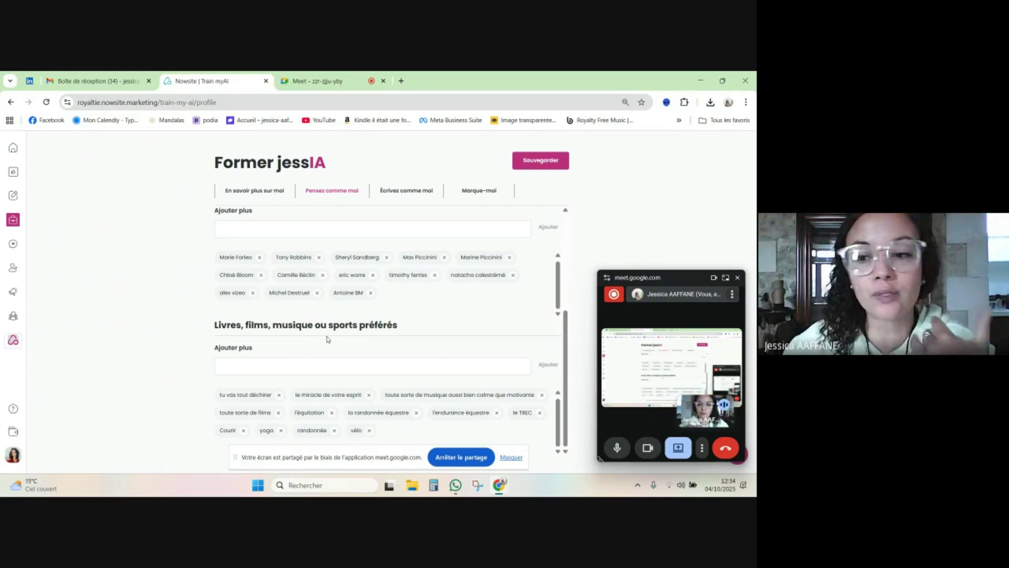
- Review the "Écrivez comme moi" section, covering the writing style sliders, the special writing instructions and the style descriptors
{"action": "left_click", "coordinate": [399, 194]}
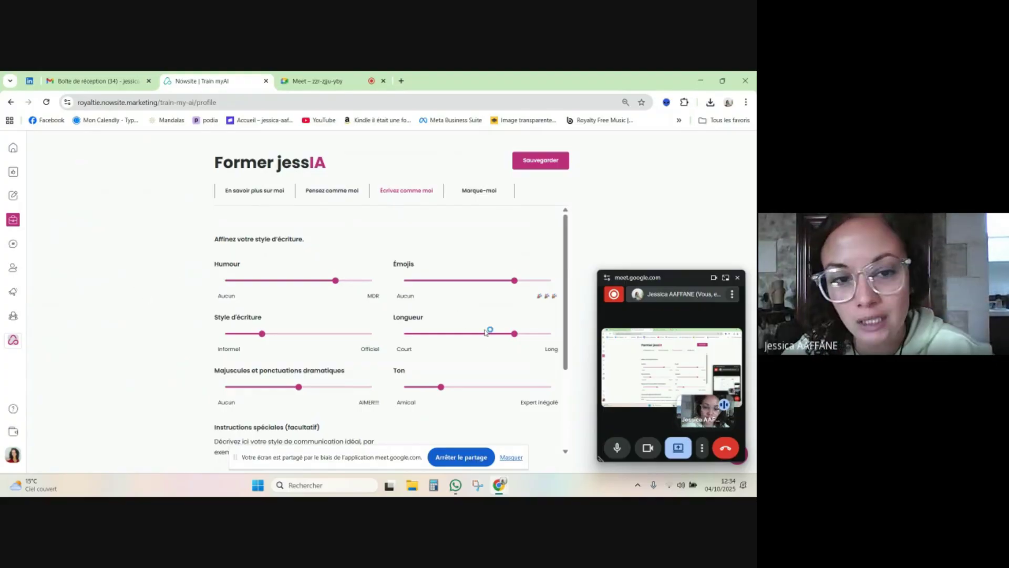
{"action": "scroll", "coordinate": [462, 320], "scroll_direction": "down", "scroll_amount": 1}
{"action": "scroll", "coordinate": [306, 359], "scroll_direction": "down", "scroll_amount": 2}
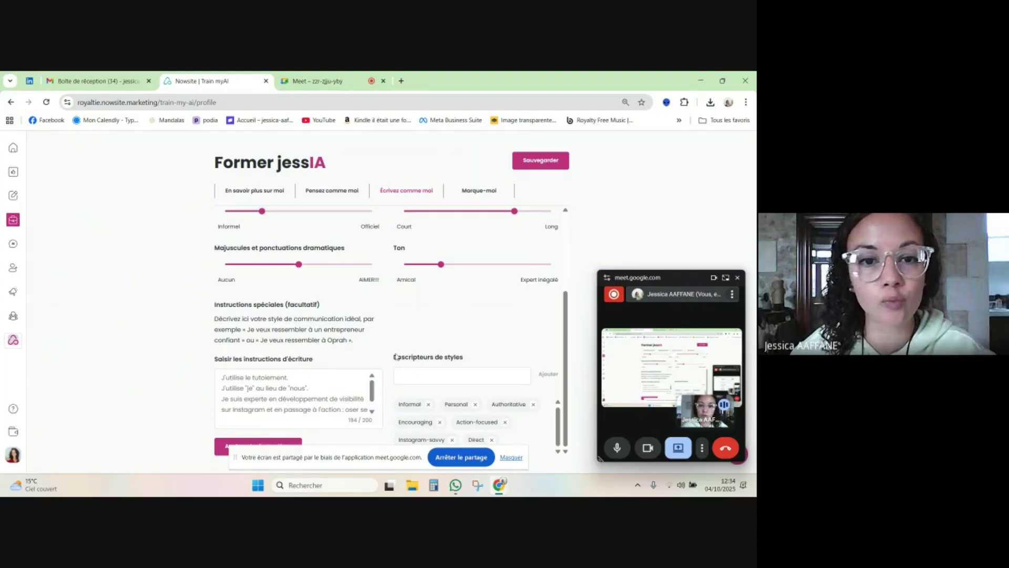
{"action": "left_click", "coordinate": [278, 401]}
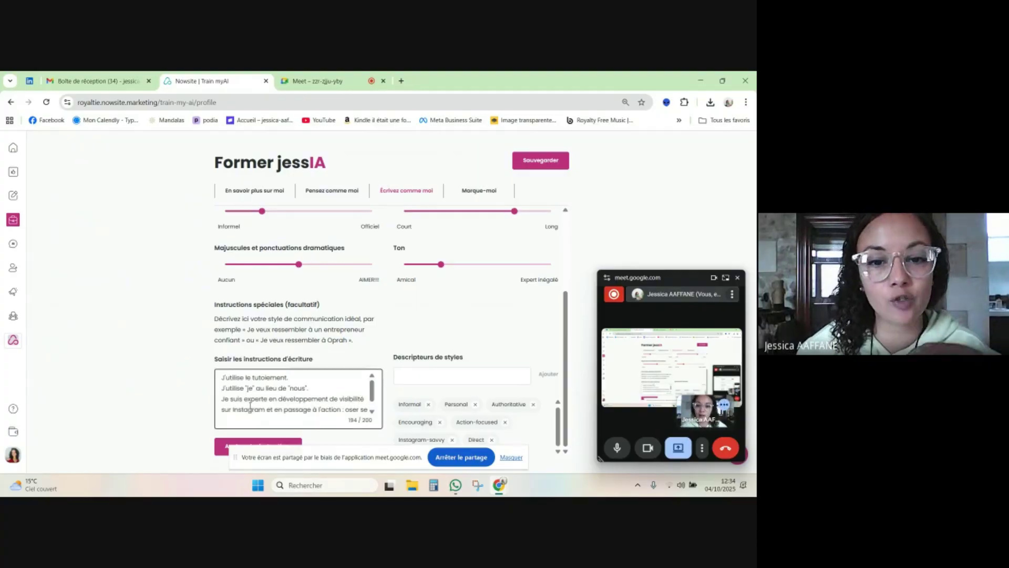
{"action": "scroll", "coordinate": [278, 401], "scroll_direction": "down", "scroll_amount": 1}
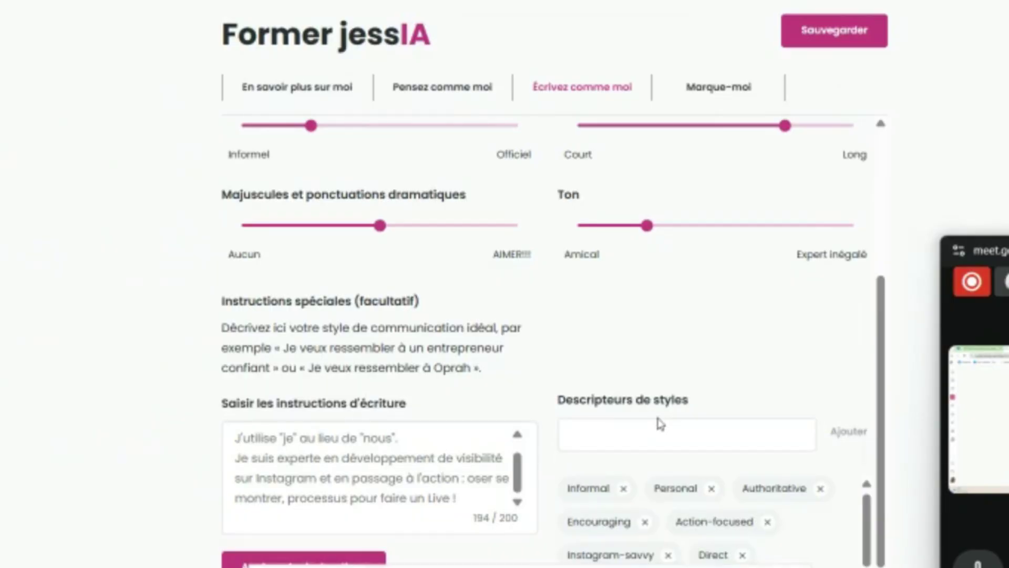
- Review the "Marque-moi" section, reading through the slogan, the personal story and the personality analysis
{"action": "left_click", "coordinate": [728, 94]}
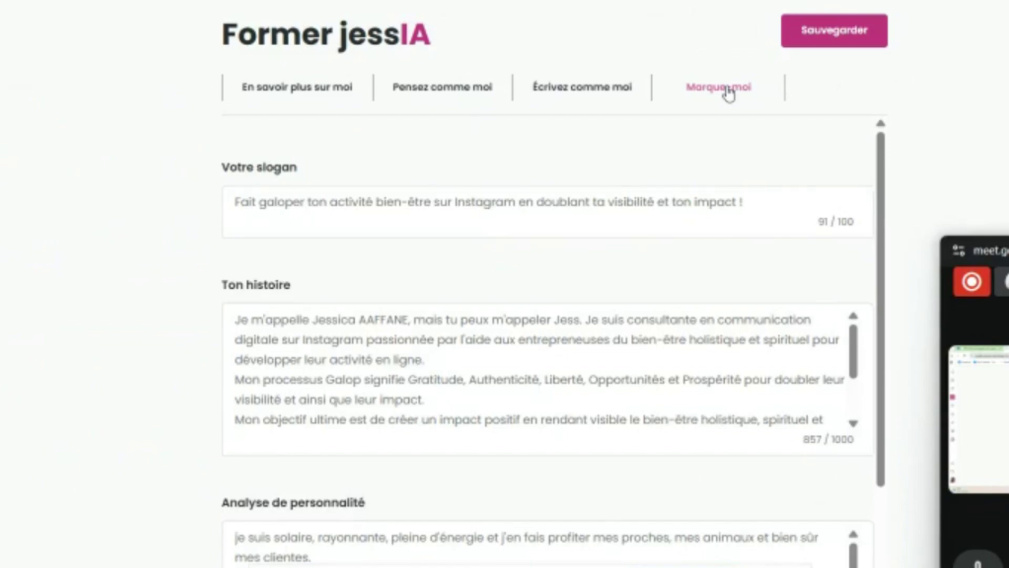
{"action": "scroll", "coordinate": [469, 333], "scroll_direction": "down", "scroll_amount": 3}
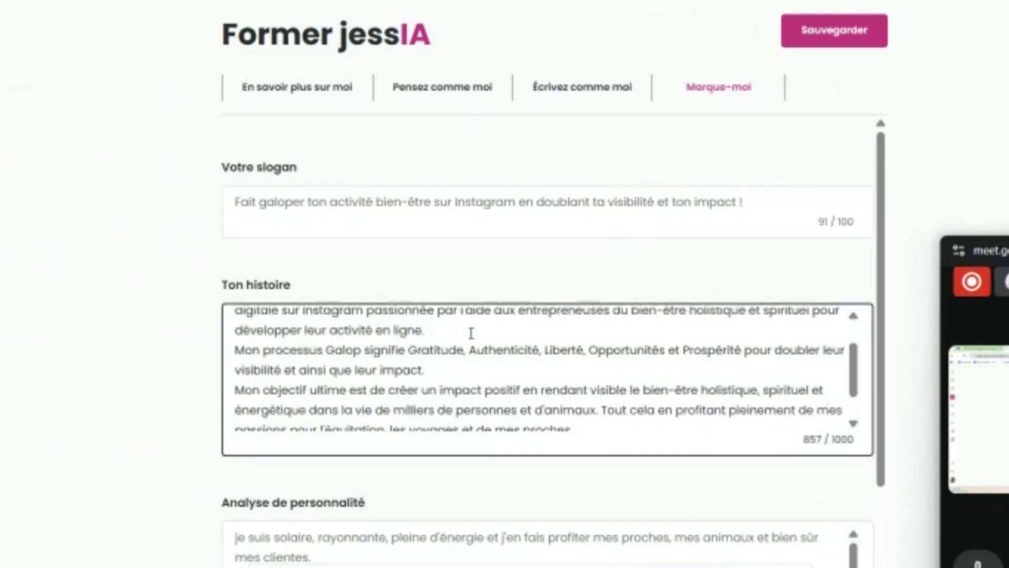
{"action": "scroll", "coordinate": [371, 432], "scroll_direction": "down", "scroll_amount": 2}
{"action": "scroll", "coordinate": [367, 438], "scroll_direction": "down", "scroll_amount": 5}
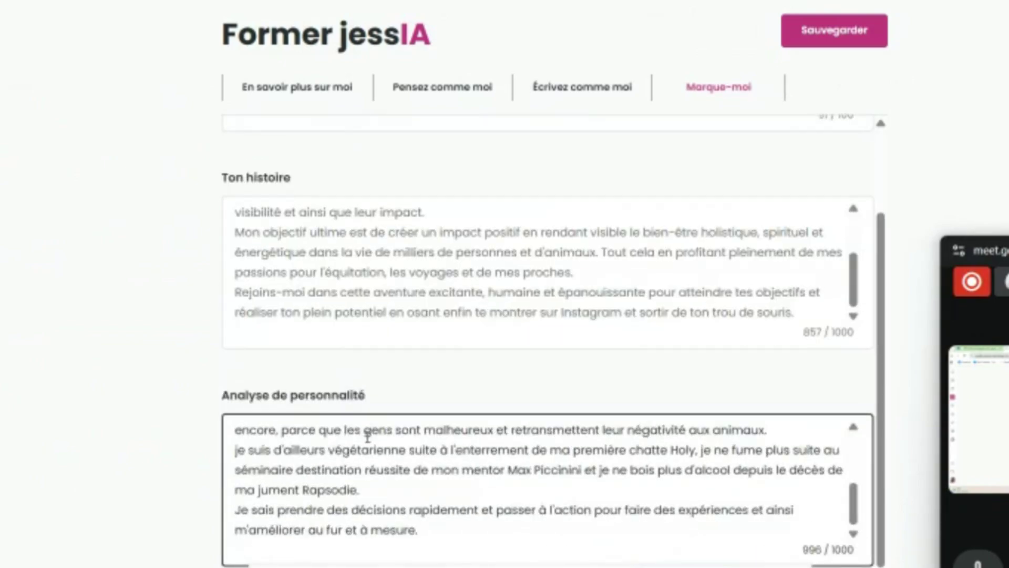
{"action": "scroll", "coordinate": [368, 438], "scroll_direction": "up", "scroll_amount": 5}
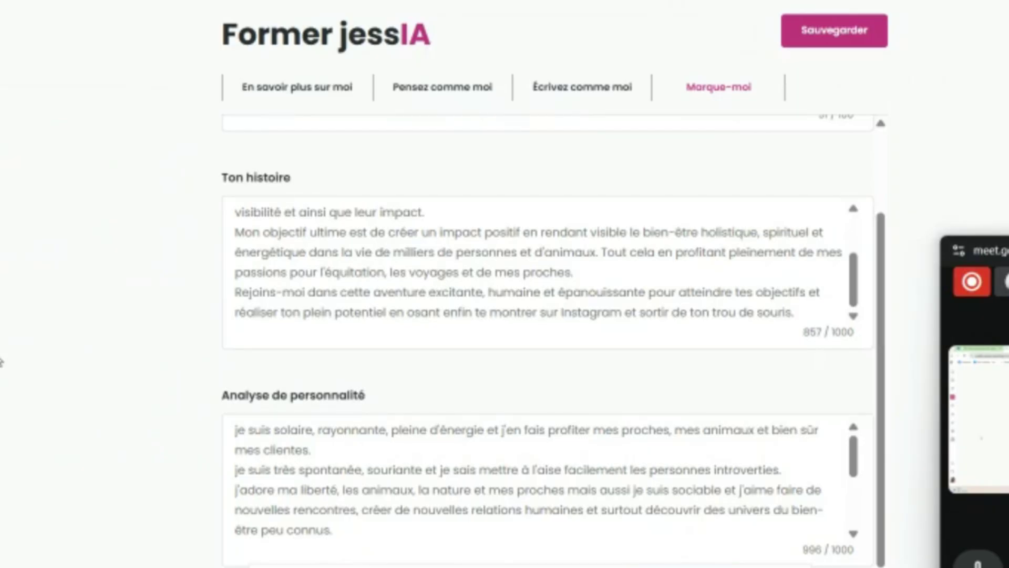
{"action": "scroll", "coordinate": [441, 401], "scroll_direction": "up", "scroll_amount": 2}
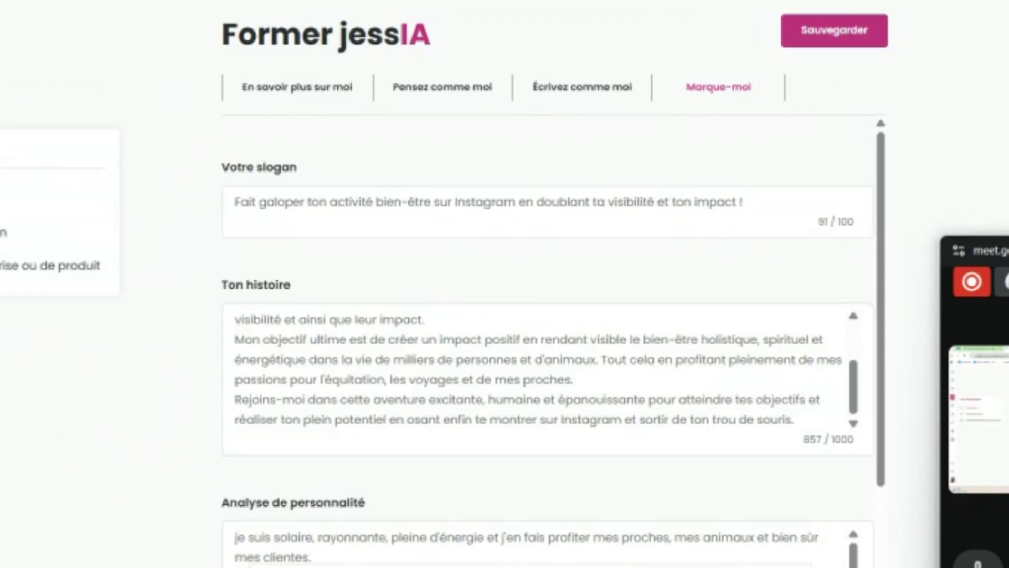
- Open myAI Discussion and look through the past exchanges on sales posts, wealth mindset and the Com'O Galop offer
{"action": "left_click", "coordinate": [18, 234]}
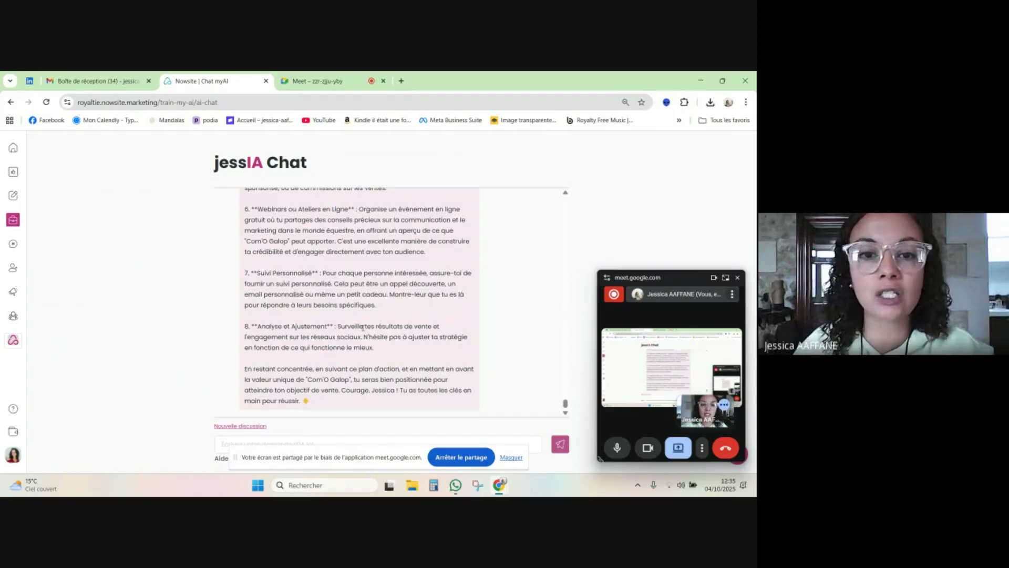
{"action": "scroll", "coordinate": [502, 341], "scroll_direction": "up", "scroll_amount": 5}
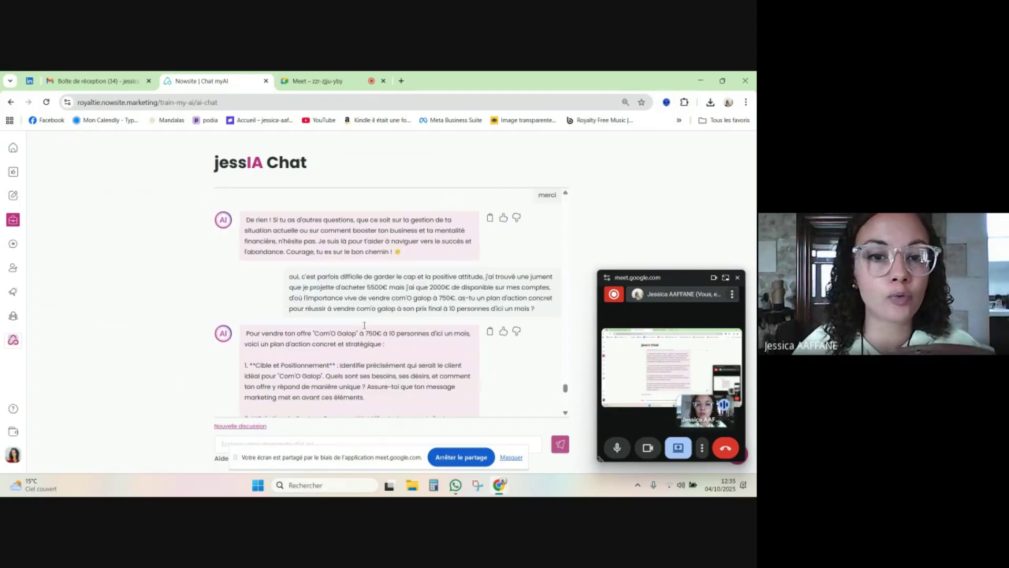
{"action": "scroll", "coordinate": [364, 325], "scroll_direction": "up", "scroll_amount": 10}
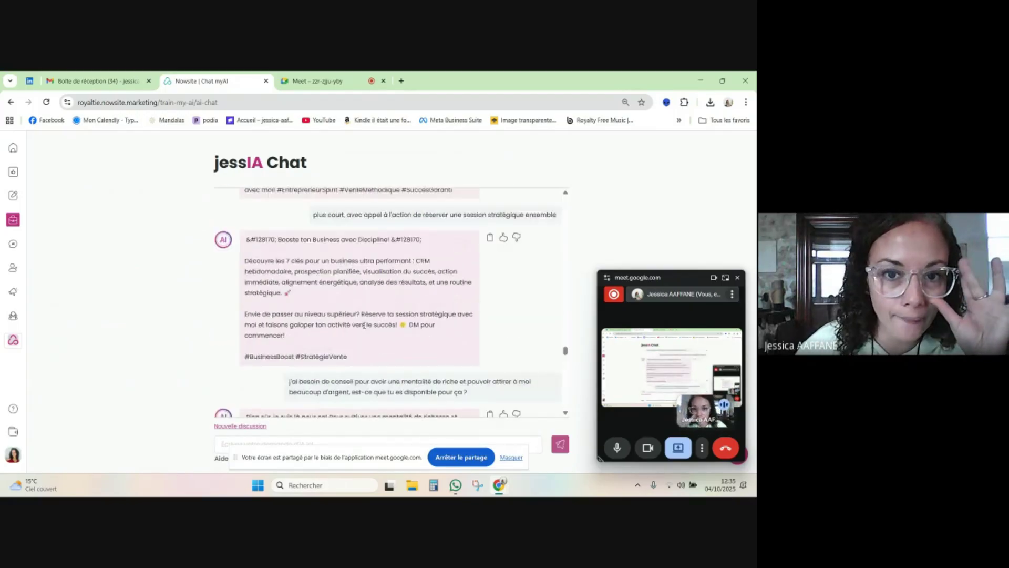
{"action": "scroll", "coordinate": [364, 326], "scroll_direction": "up", "scroll_amount": 5}
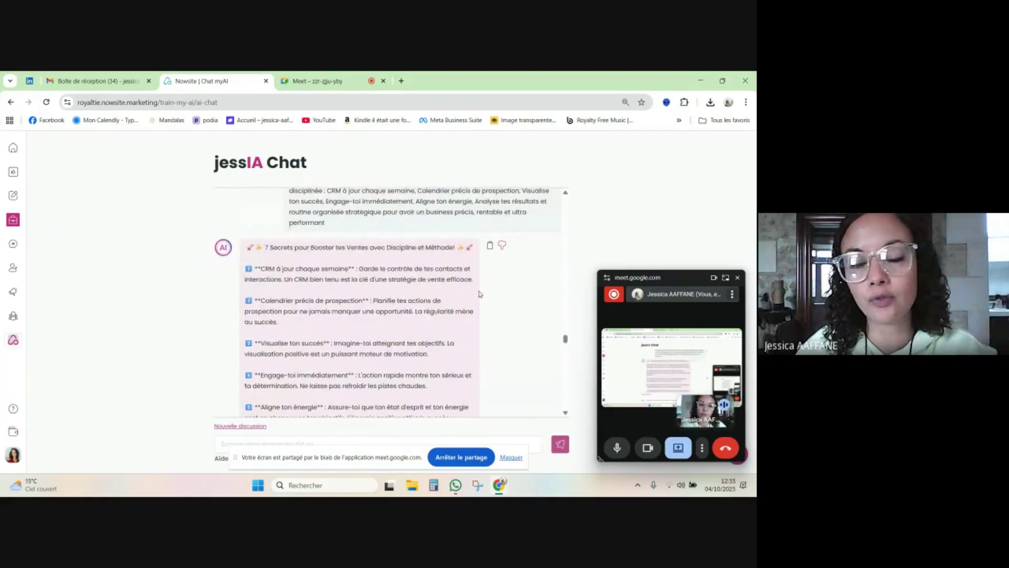
{"action": "scroll", "coordinate": [531, 330], "scroll_direction": "down", "scroll_amount": 5}
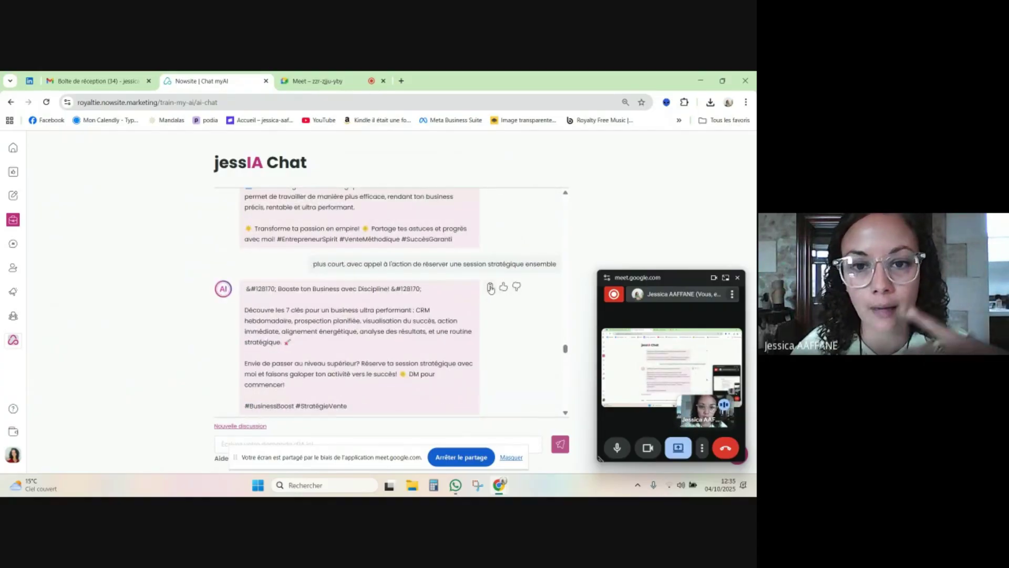
{"action": "scroll", "coordinate": [490, 286], "scroll_direction": "down", "scroll_amount": 4}
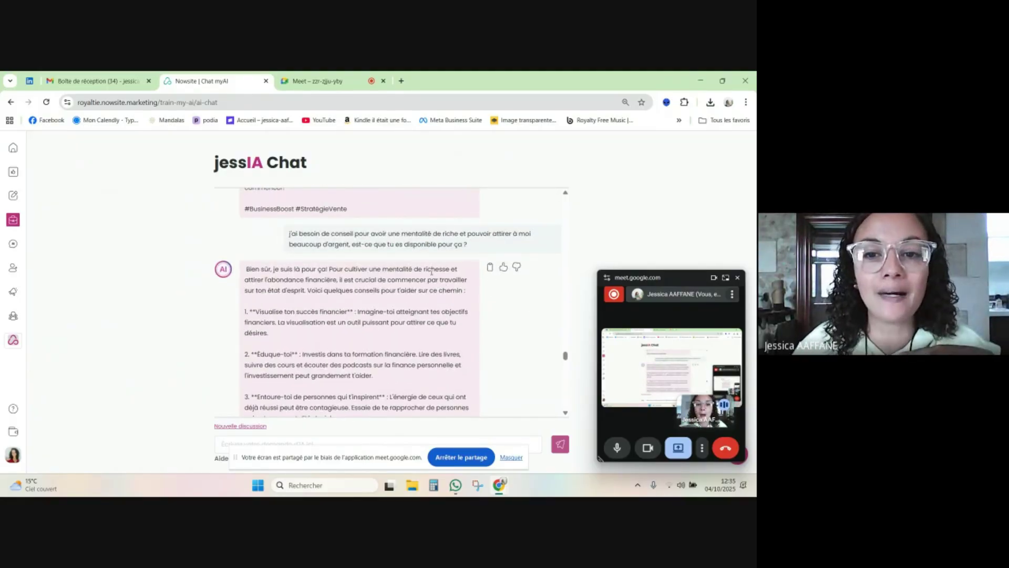
{"action": "scroll", "coordinate": [513, 349], "scroll_direction": "down", "scroll_amount": 10}
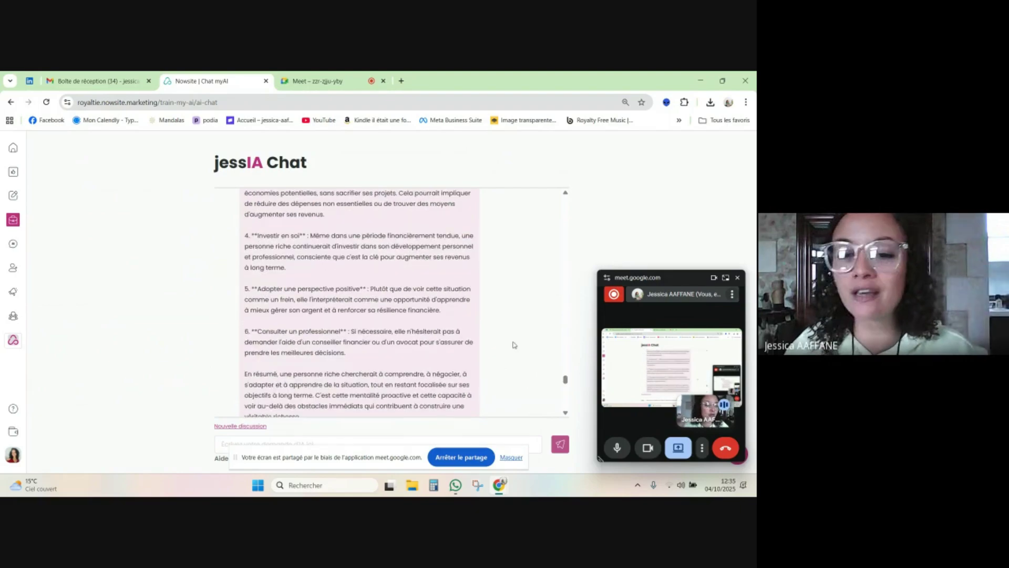
{"action": "scroll", "coordinate": [512, 346], "scroll_direction": "down", "scroll_amount": 10}
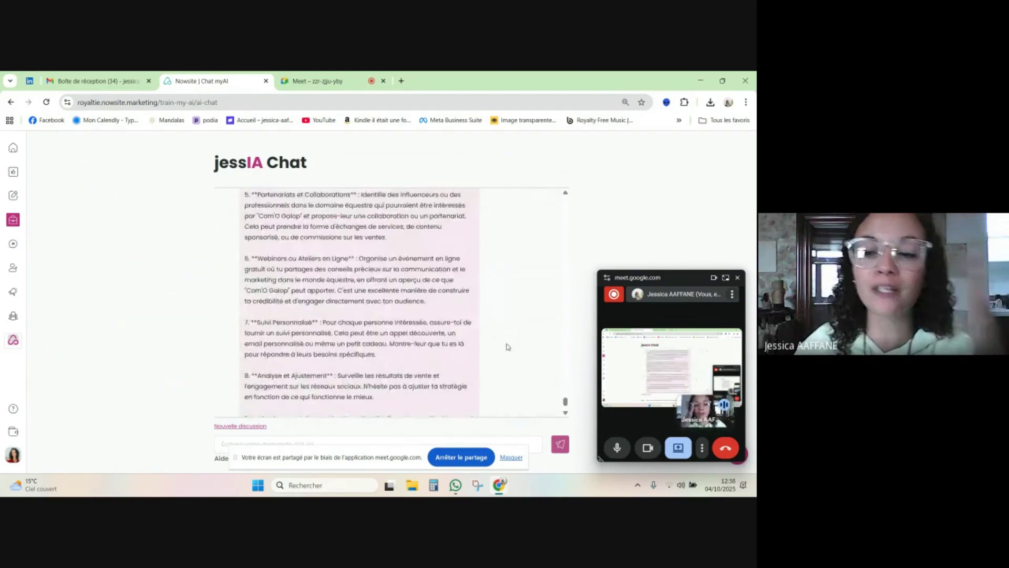
{"action": "scroll", "coordinate": [506, 348], "scroll_direction": "down", "scroll_amount": 1}
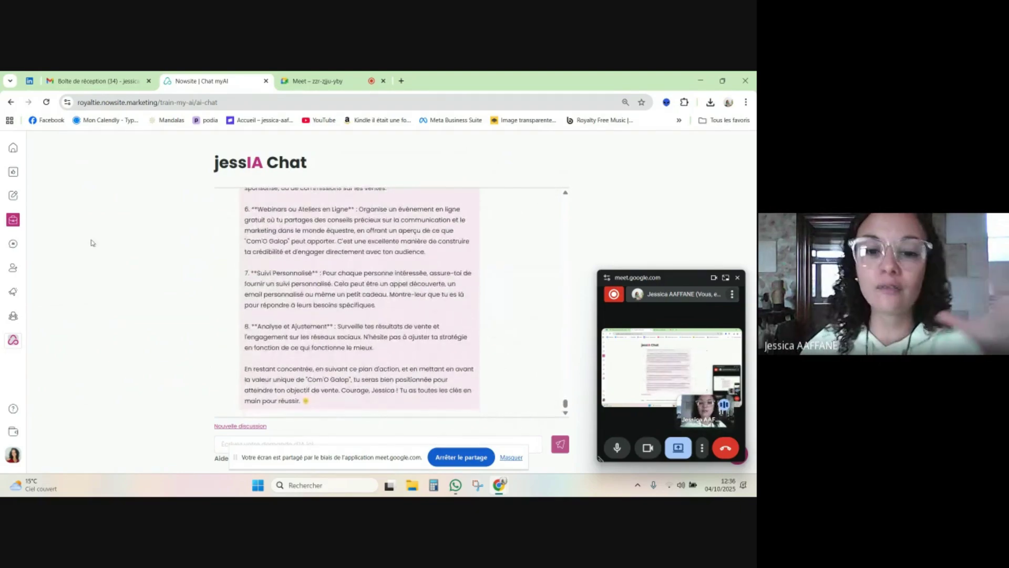
- Reread the AI's action plan for selling the Com'O Galop offer through to its conclusion
{"action": "scroll", "coordinate": [452, 275], "scroll_direction": "up", "scroll_amount": 12}
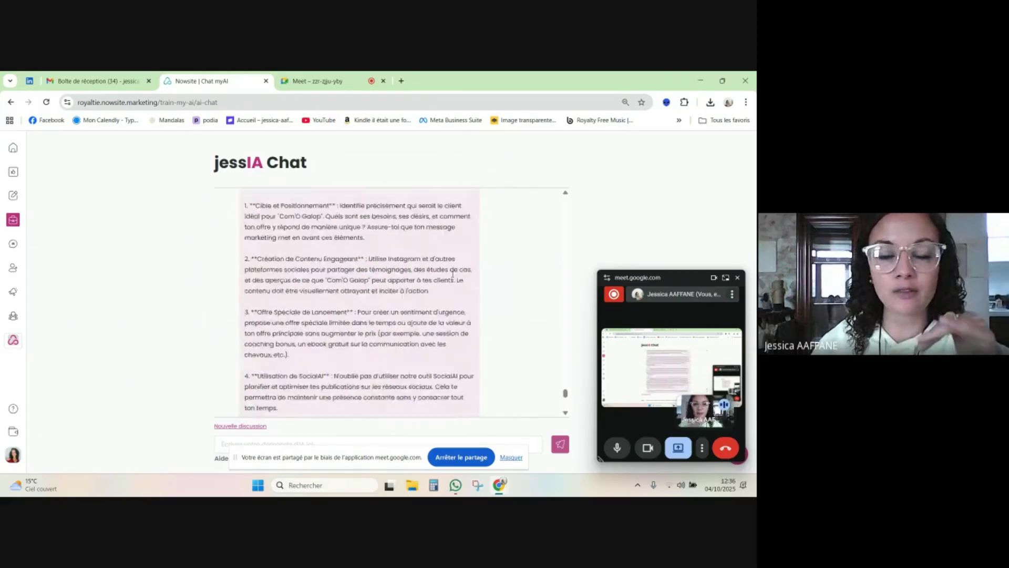
{"action": "scroll", "coordinate": [453, 273], "scroll_direction": "down", "scroll_amount": 3}
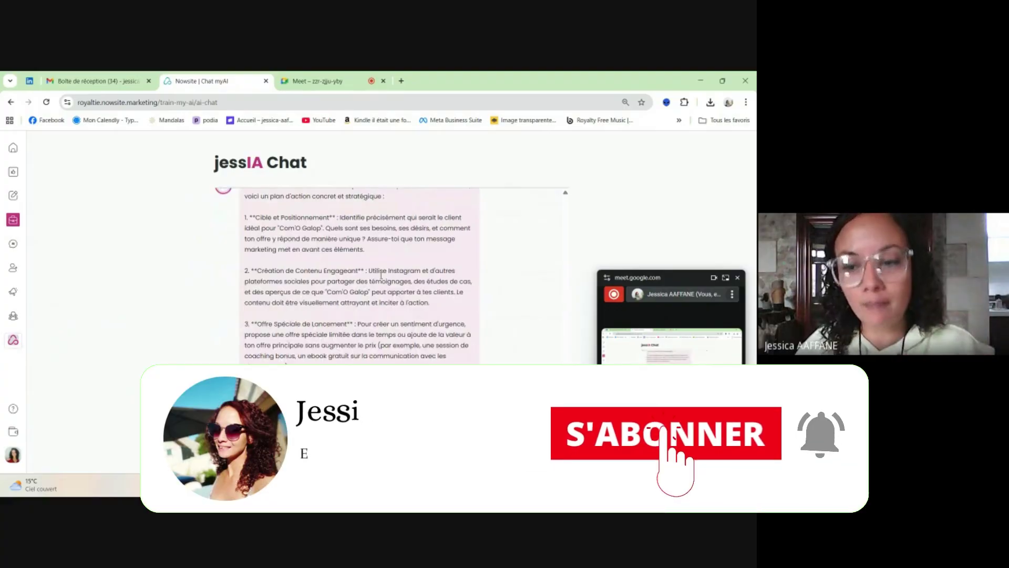
{"action": "scroll", "coordinate": [360, 299], "scroll_direction": "down", "scroll_amount": 4}
{"action": "scroll", "coordinate": [361, 299], "scroll_direction": "down", "scroll_amount": 2}
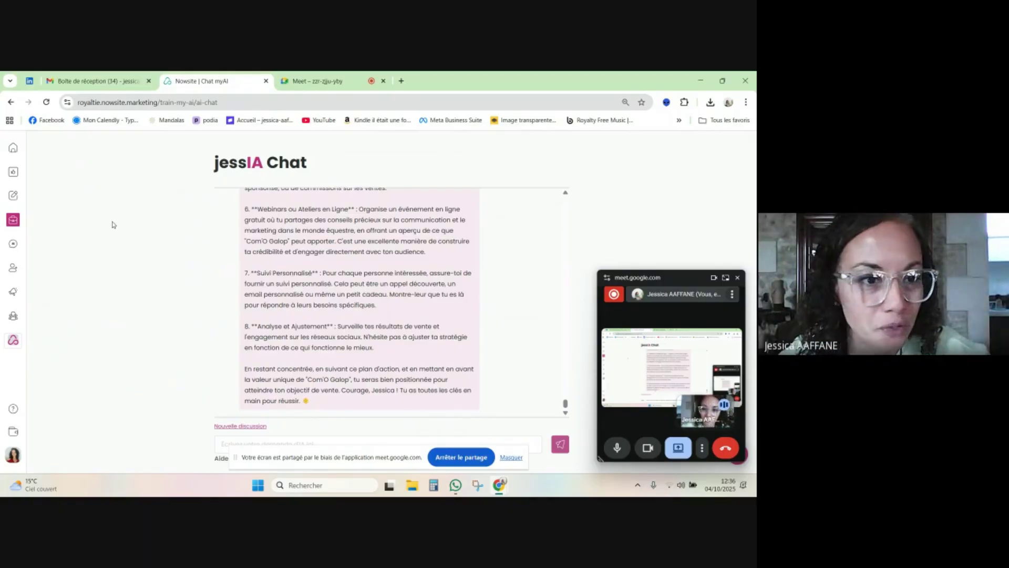
- Go to the business and product profiles and open the profile bearing the account owner's name
{"action": "mouse_move", "coordinate": [10, 220]}
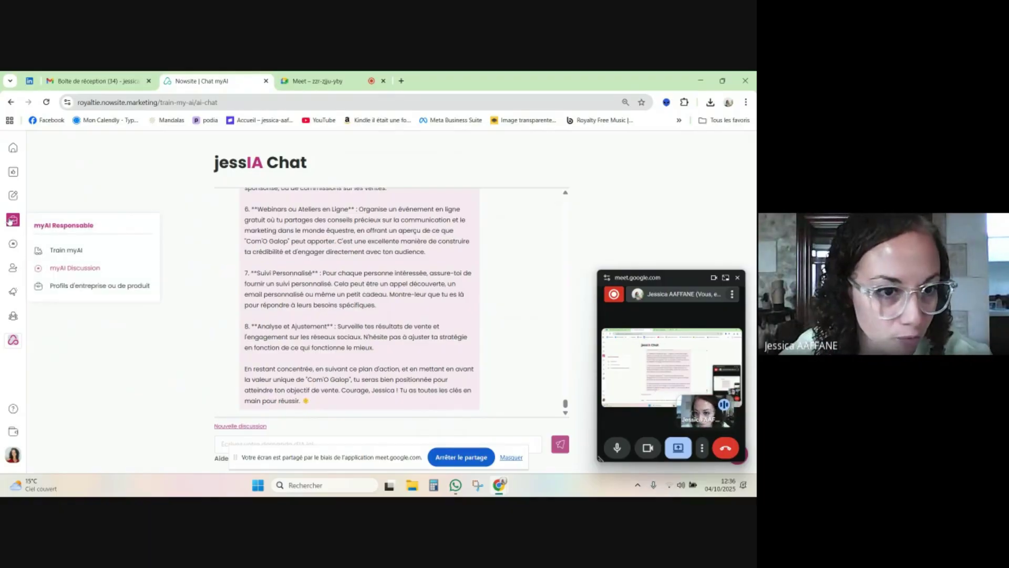
{"action": "left_click", "coordinate": [99, 286]}
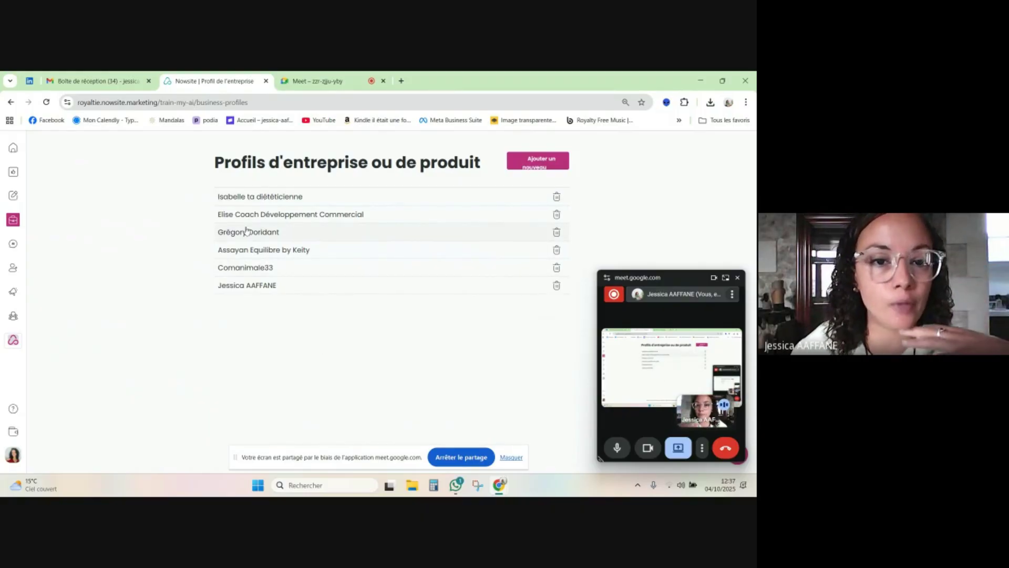
{"action": "left_click", "coordinate": [244, 288]}
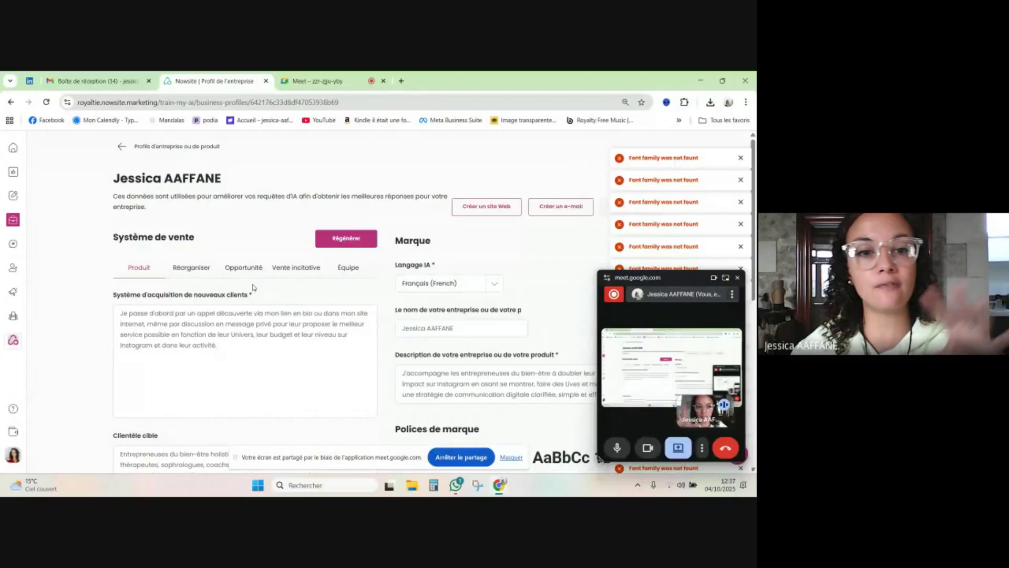
- Look through the business profile's target clientele, business description and brand fonts
{"action": "scroll", "coordinate": [252, 289], "scroll_direction": "down", "scroll_amount": 2}
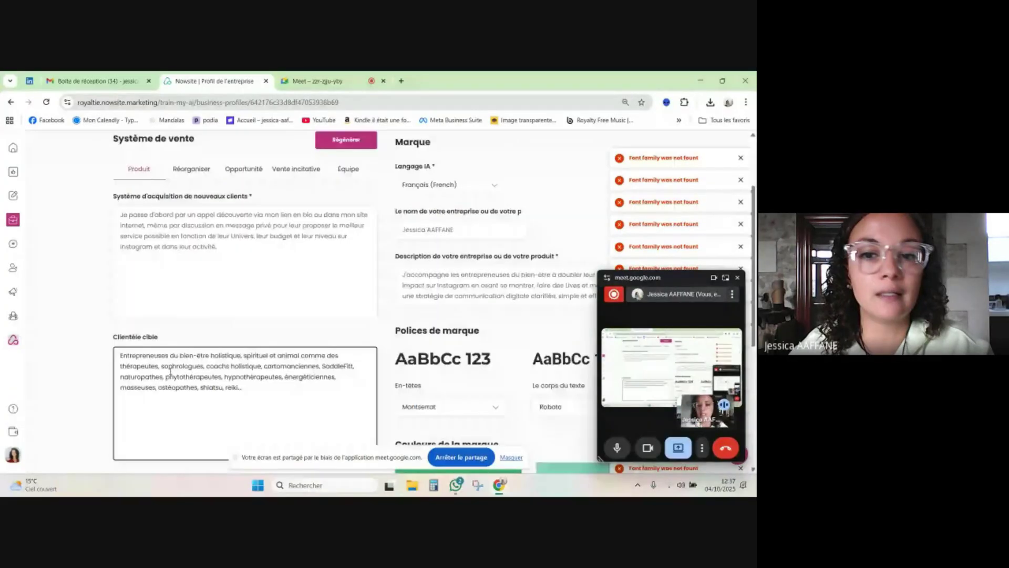
{"action": "left_click", "coordinate": [448, 292]}
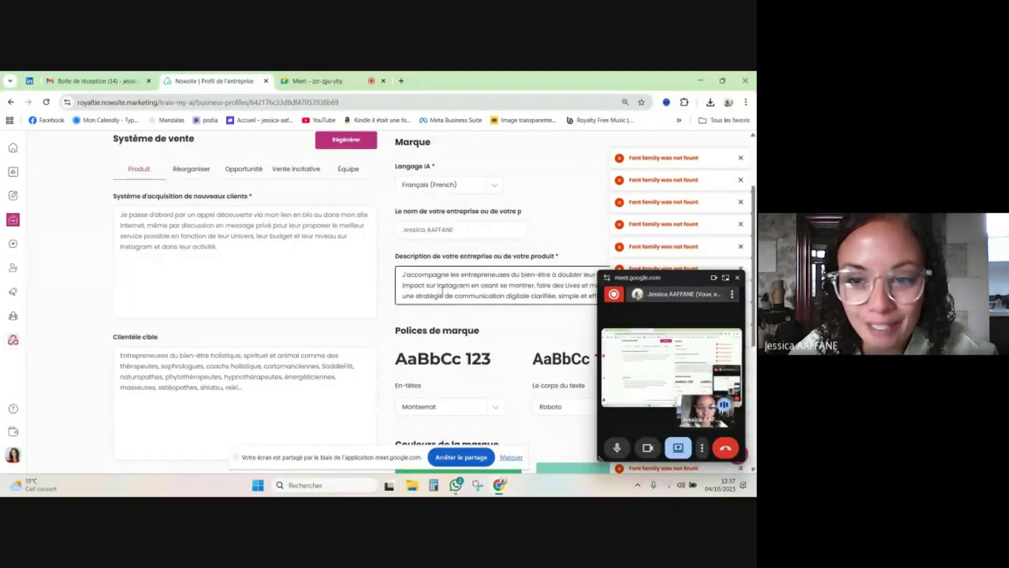
{"action": "scroll", "coordinate": [469, 288], "scroll_direction": "down", "scroll_amount": 3}
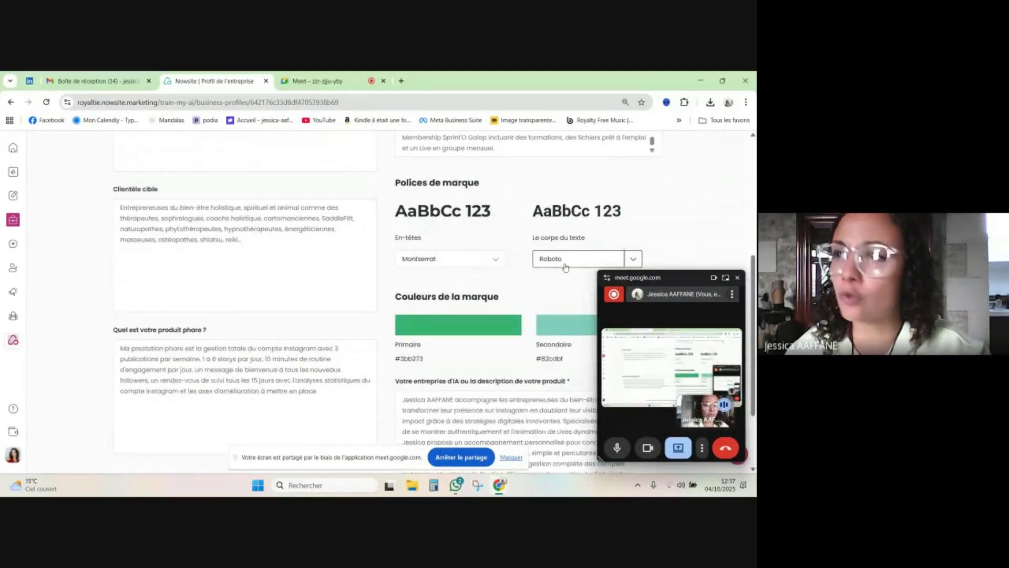
{"action": "scroll", "coordinate": [453, 212], "scroll_direction": "down", "scroll_amount": 2}
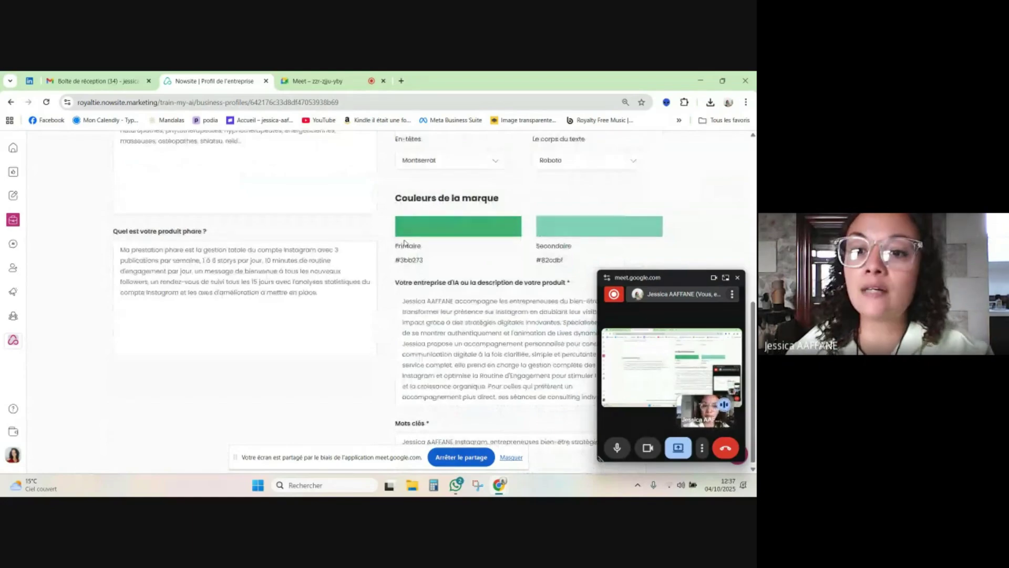
- Inspect the primary brand colour in its colour picker, and view the AI-written business description
{"action": "left_click", "coordinate": [589, 231]}
{"action": "left_click", "coordinate": [409, 231]}
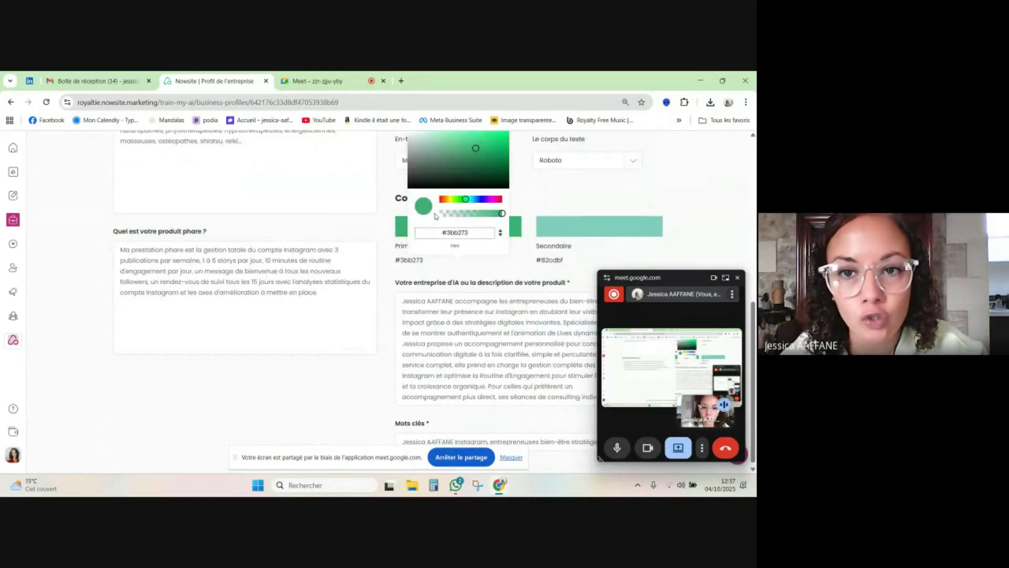
{"action": "left_click", "coordinate": [512, 229]}
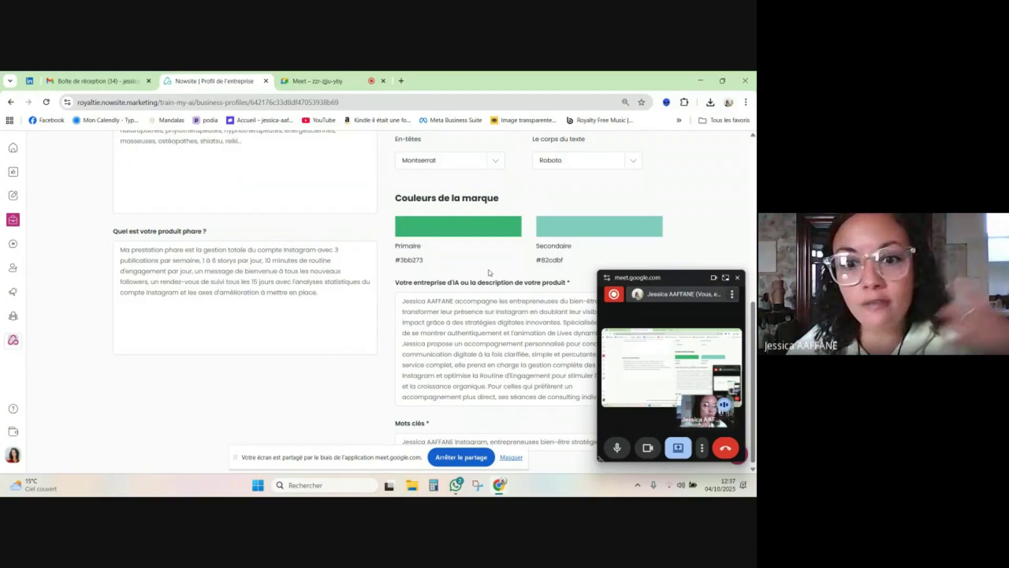
{"action": "scroll", "coordinate": [499, 336], "scroll_direction": "down", "scroll_amount": 1}
{"action": "left_click", "coordinate": [514, 398]}
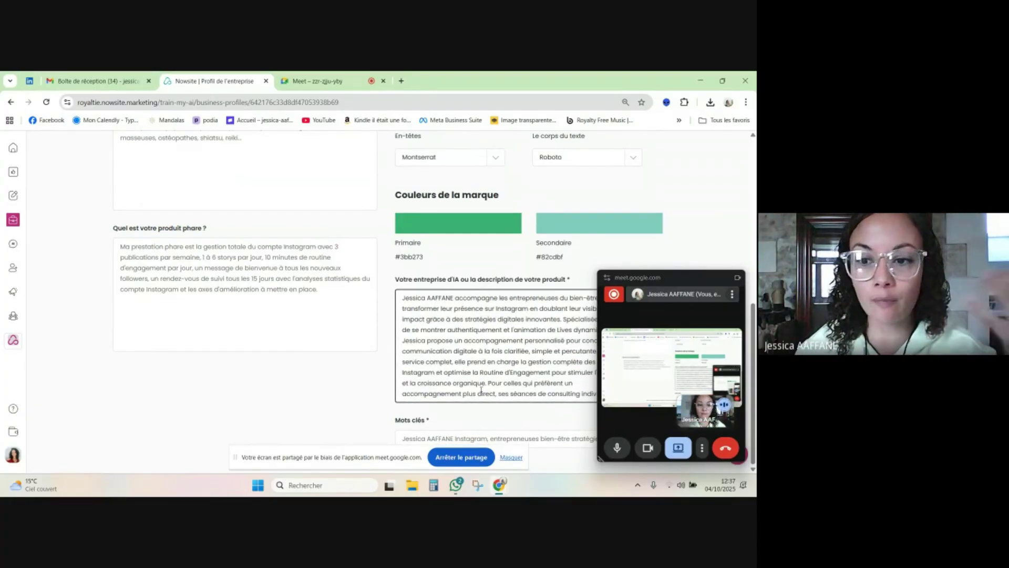
- Review the product sales system answers, from new-client acquisition and target clientele to the flagship product
{"action": "scroll", "coordinate": [436, 368], "scroll_direction": "up", "scroll_amount": 8}
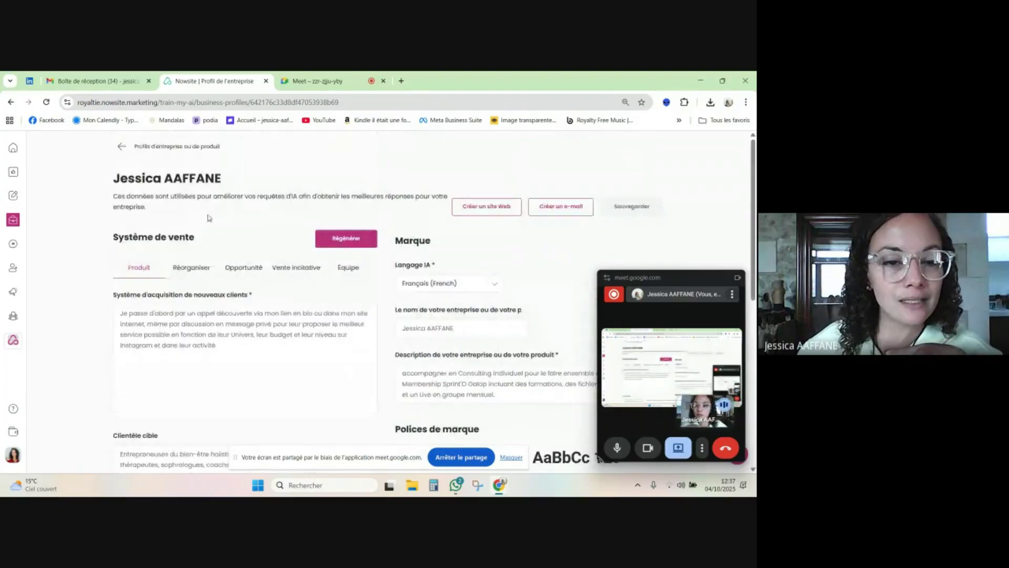
{"action": "scroll", "coordinate": [205, 347], "scroll_direction": "down", "scroll_amount": 1}
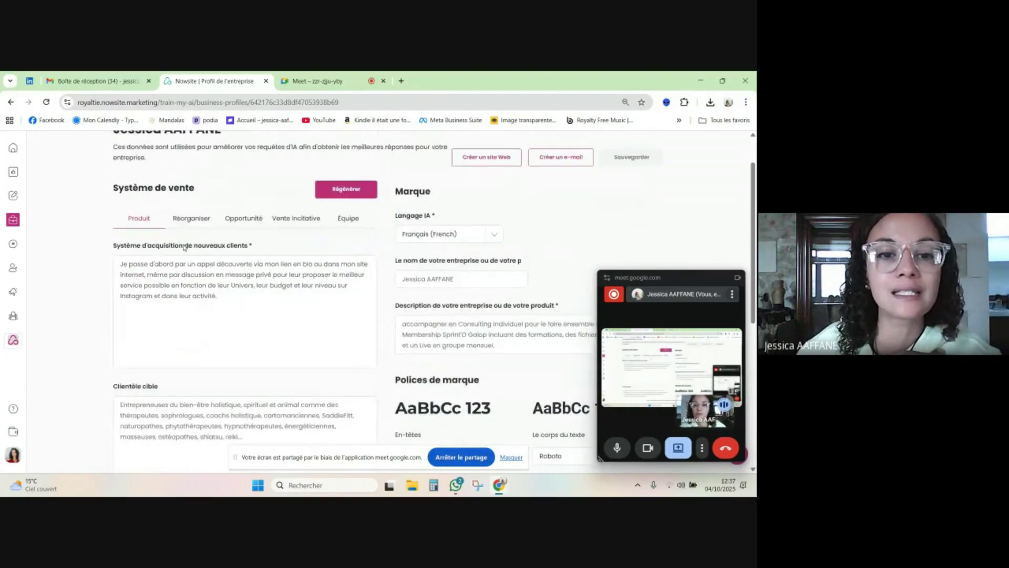
{"action": "scroll", "coordinate": [234, 324], "scroll_direction": "down", "scroll_amount": 4}
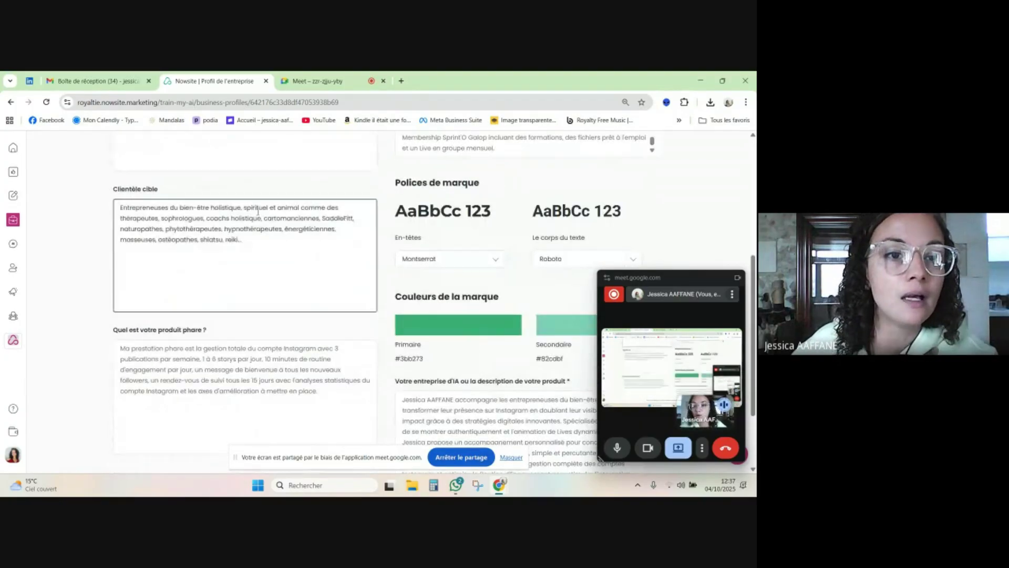
{"action": "left_click", "coordinate": [118, 309]}
{"action": "scroll", "coordinate": [94, 336], "scroll_direction": "down", "scroll_amount": 2}
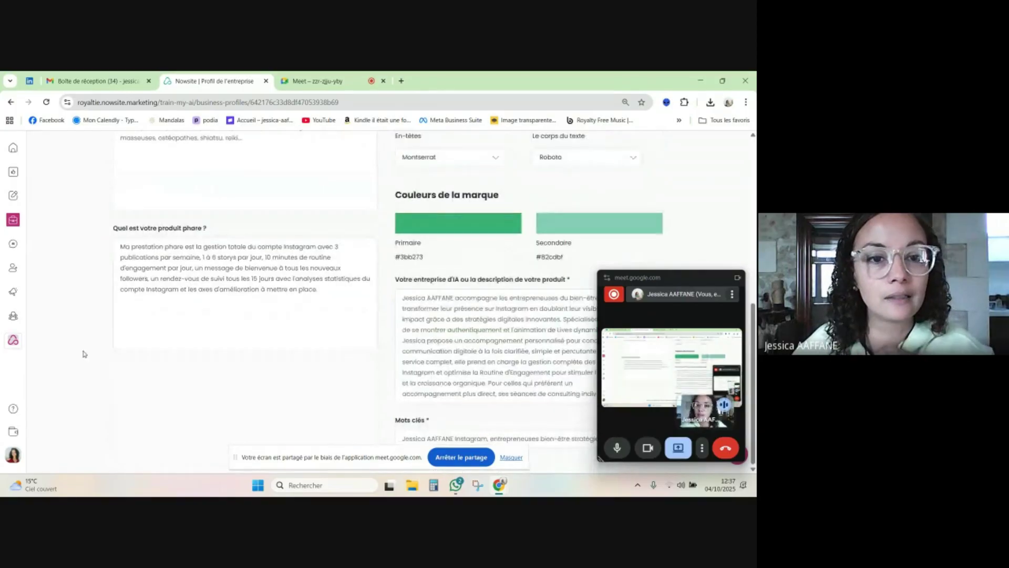
{"action": "left_click", "coordinate": [259, 292]}
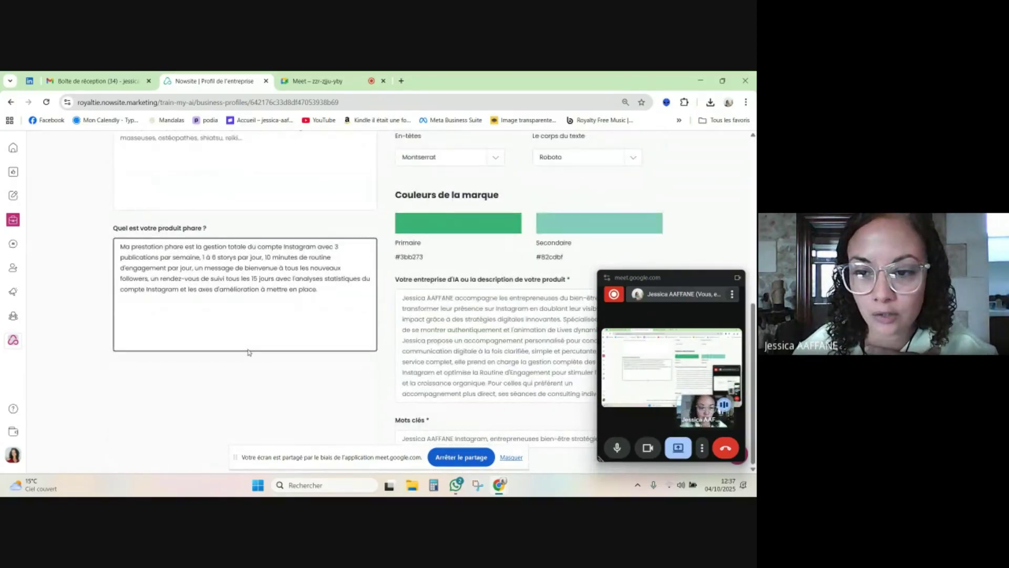
- Return to the top of the business profile and switch to the Google Meet call
{"action": "scroll", "coordinate": [248, 352], "scroll_direction": "up", "scroll_amount": 6}
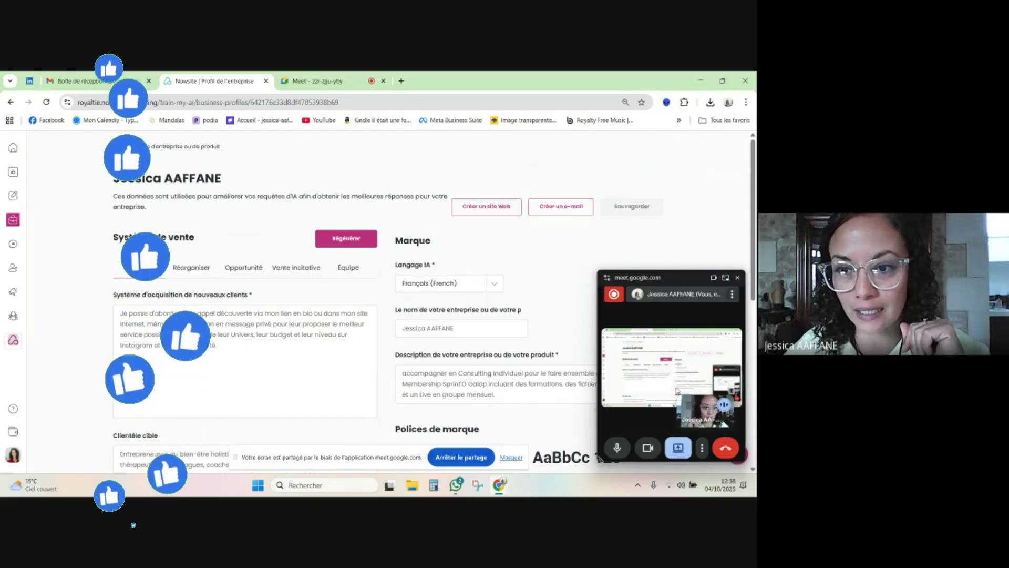
{"action": "left_click", "coordinate": [725, 278]}
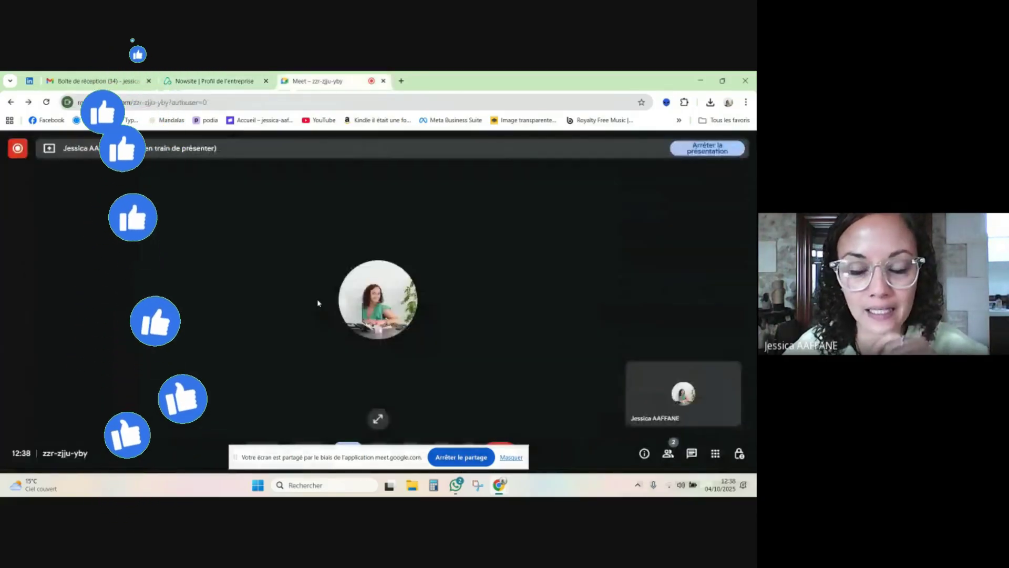